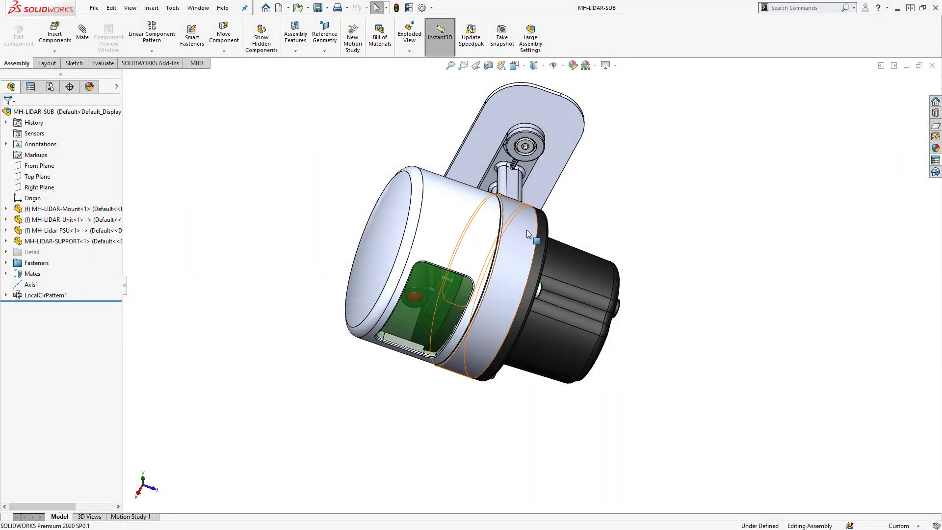
Isolate the MH-LIDAR-Mount component and rotate it to face front
{"action": "left_click", "coordinate": [526, 229]}
{"action": "right_click", "coordinate": [525, 229]}
{"action": "left_click", "coordinate": [572, 296]}
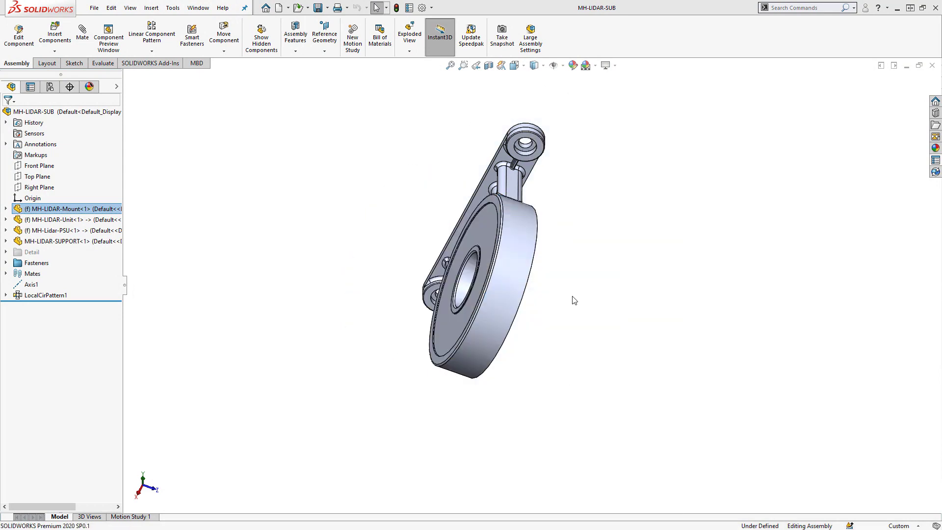
{"action": "middle_click_drag", "start_coordinate": [591, 356], "coordinate": [479, 444]}
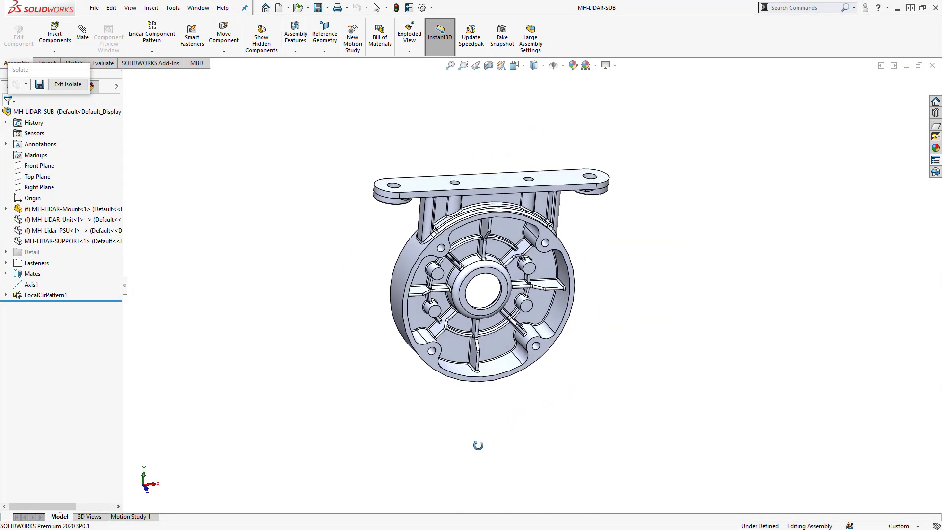
Open the mount's drawing and pan across its other views
{"action": "right_click", "coordinate": [559, 251]}
{"action": "left_click", "coordinate": [597, 183]}
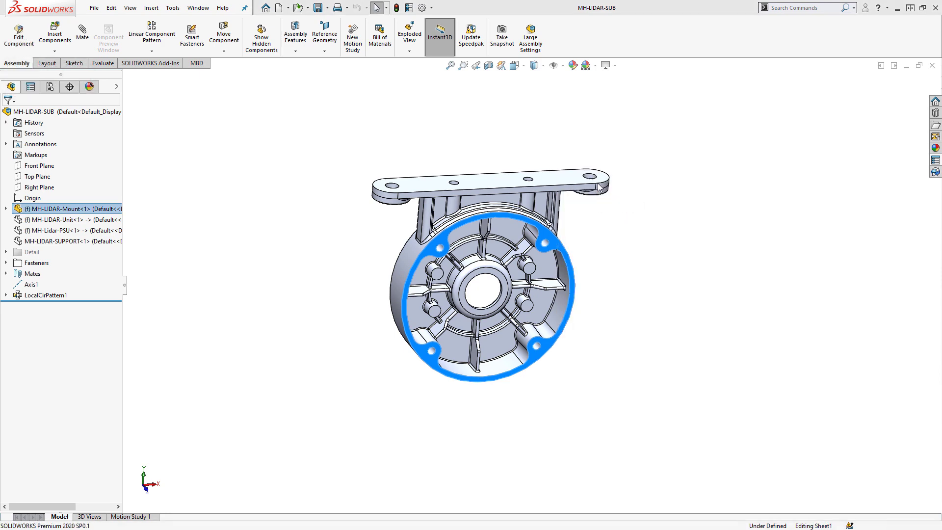
{"action": "scroll", "coordinate": [388, 246], "scroll_direction": "down", "scroll_amount": 4}
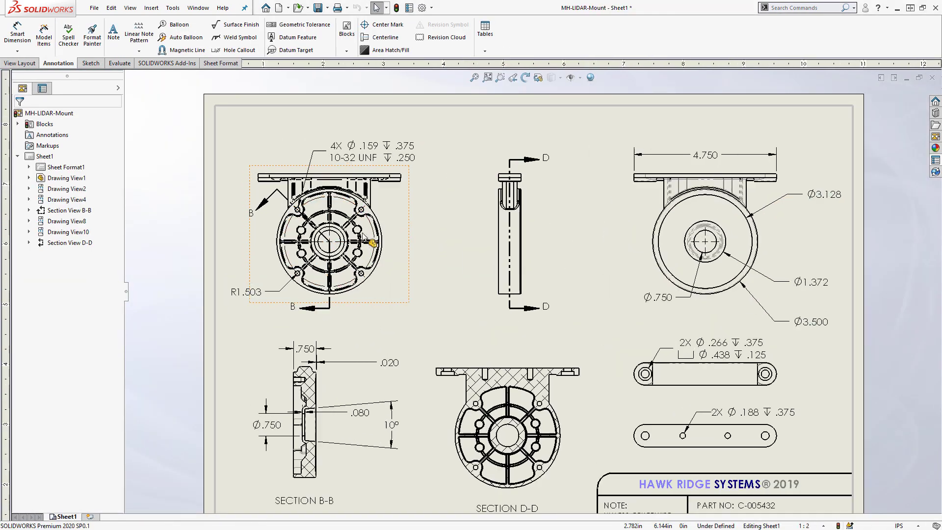
{"action": "mouse_move", "coordinate": [677, 399]}
{"action": "middle_mouse_down"}
{"action": "mouse_move", "coordinate": [599, 238]}
{"action": "mouse_move", "coordinate": [585, 231]}
{"action": "middle_mouse_up"}
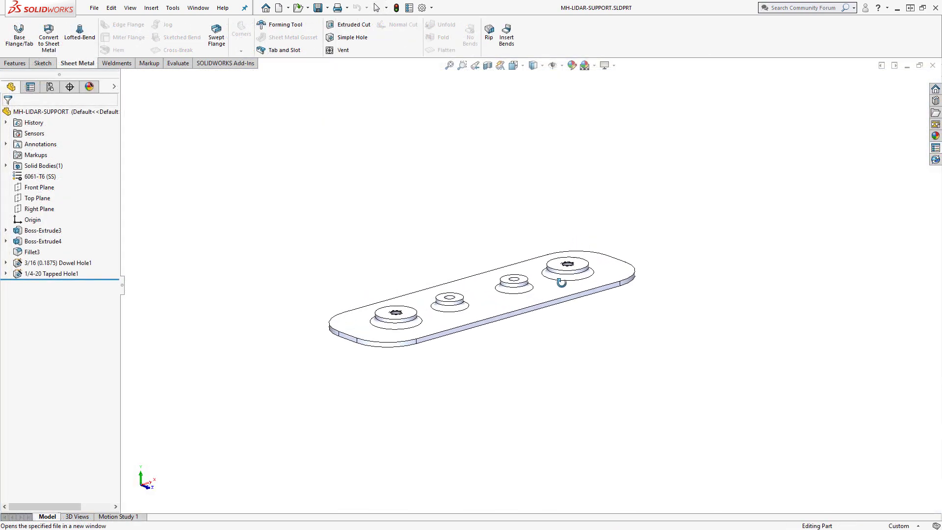
Show the support plate's extrude dimensions and tilt the plate toward the viewer
{"action": "double_click", "coordinate": [559, 290]}
{"action": "middle_click_drag", "start_coordinate": [644, 362], "coordinate": [642, 372]}
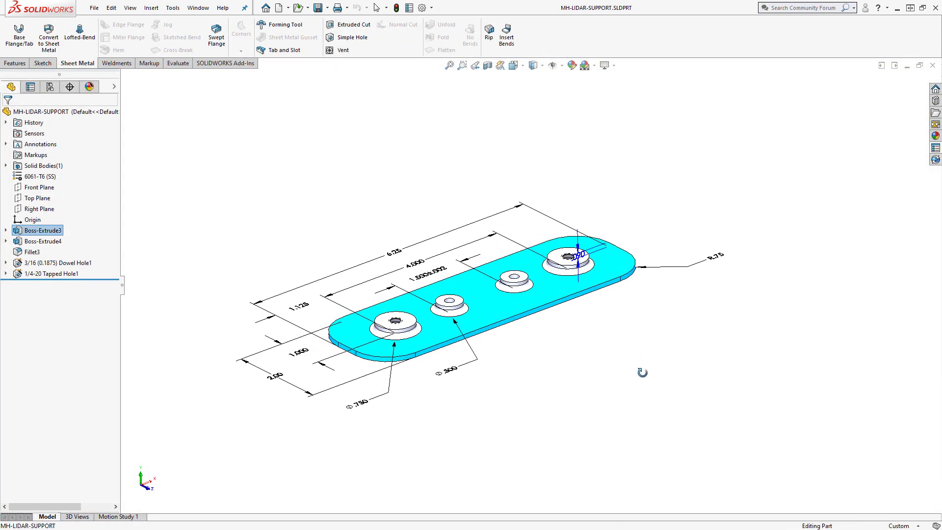
{"action": "left_click", "coordinate": [643, 375]}
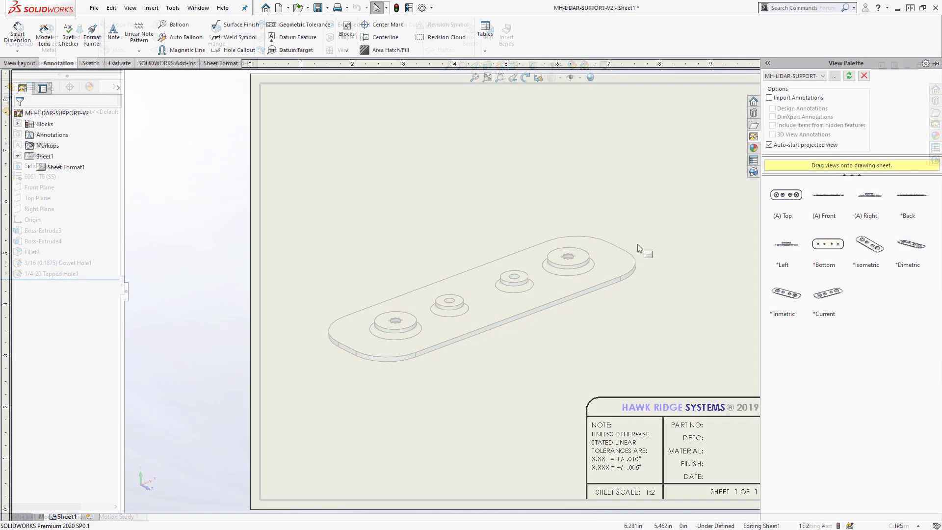
Place the front view centre-left, a projected top view above it, and an isometric view top right
{"action": "left_click_drag", "start_coordinate": [661, 231], "coordinate": [439, 282]}
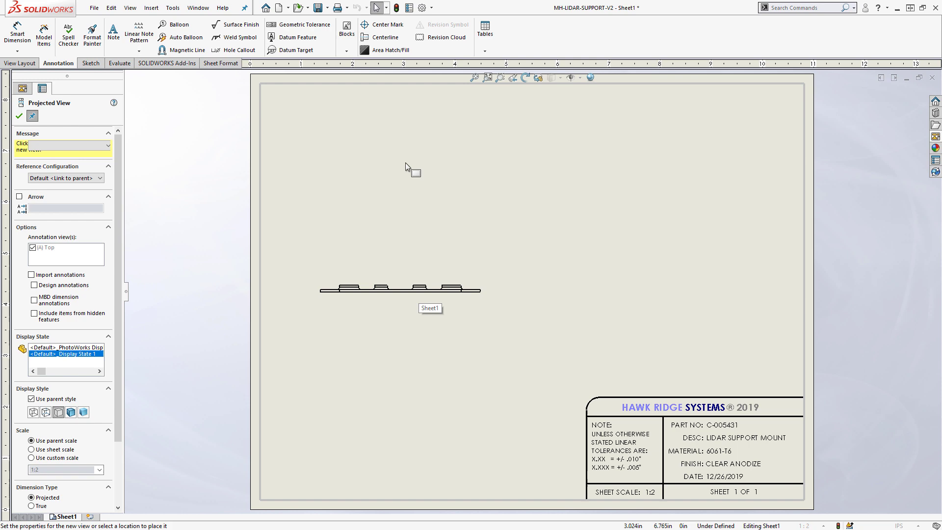
{"action": "left_click", "coordinate": [501, 210]}
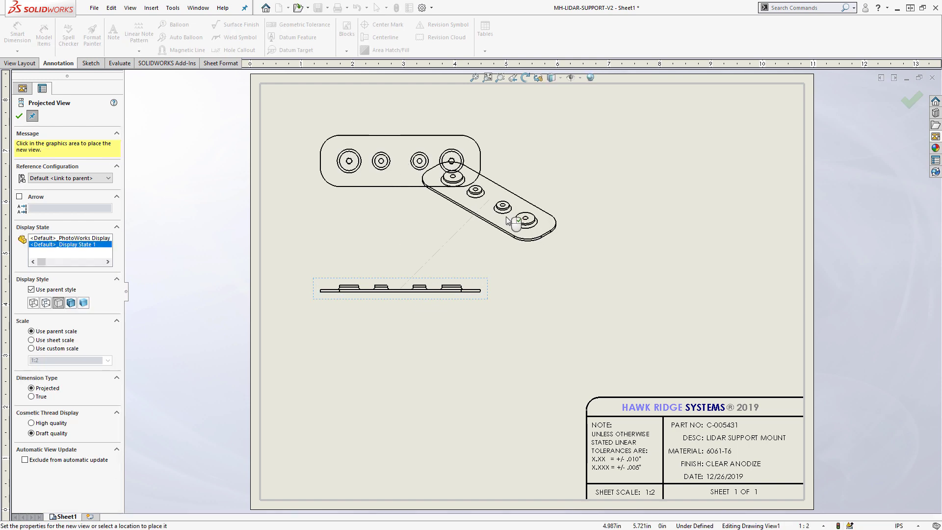
{"action": "left_click", "coordinate": [727, 163]}
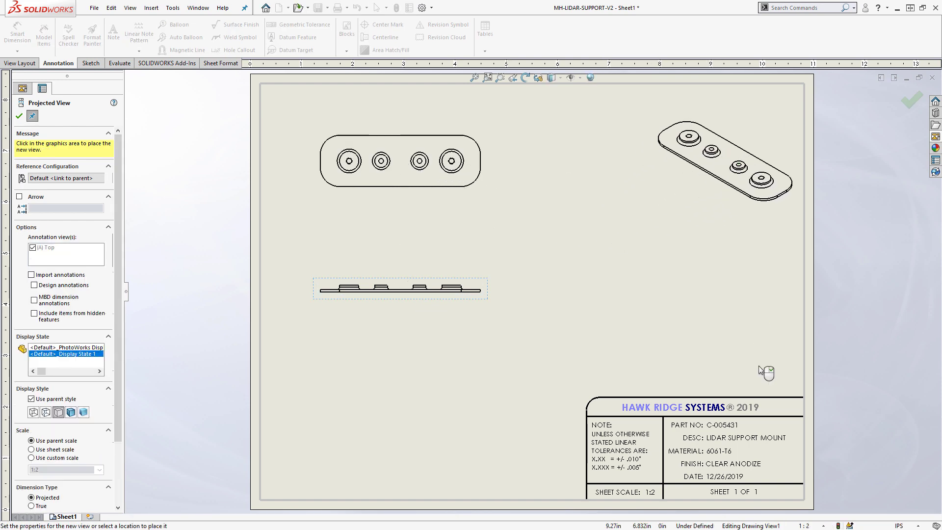
{"action": "scroll", "coordinate": [739, 466], "scroll_direction": "down", "scroll_amount": 3}
{"action": "key", "text": "Escape"}
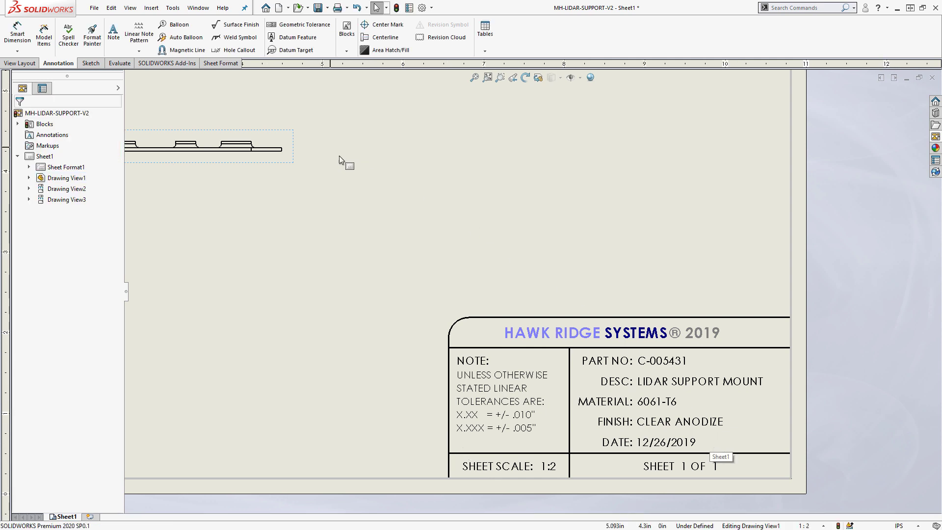
{"action": "mouse_move", "coordinate": [339, 155]}
{"action": "middle_mouse_down"}
{"action": "mouse_move", "coordinate": [500, 267]}
{"action": "mouse_move", "coordinate": [595, 400]}
{"action": "mouse_move", "coordinate": [593, 410]}
{"action": "middle_mouse_up"}
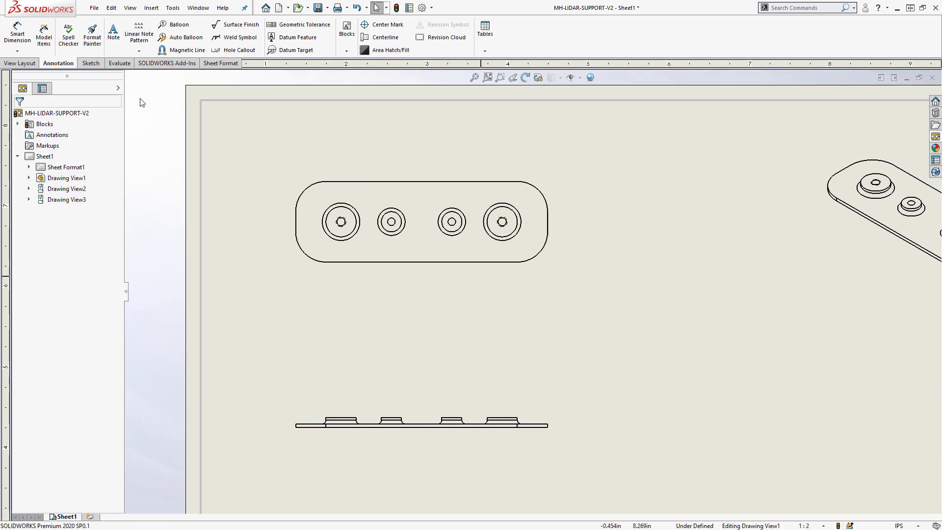
Insert model dimensions into all views and move the 2X ⌀.190/.188 callout and 1.500±.002 dimension
{"action": "left_click", "coordinate": [44, 37]}
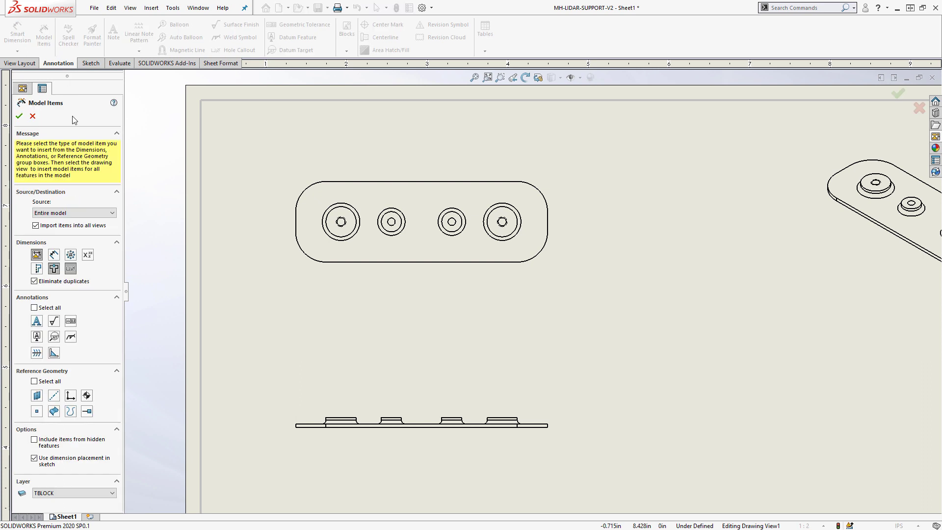
{"action": "left_click", "coordinate": [19, 116]}
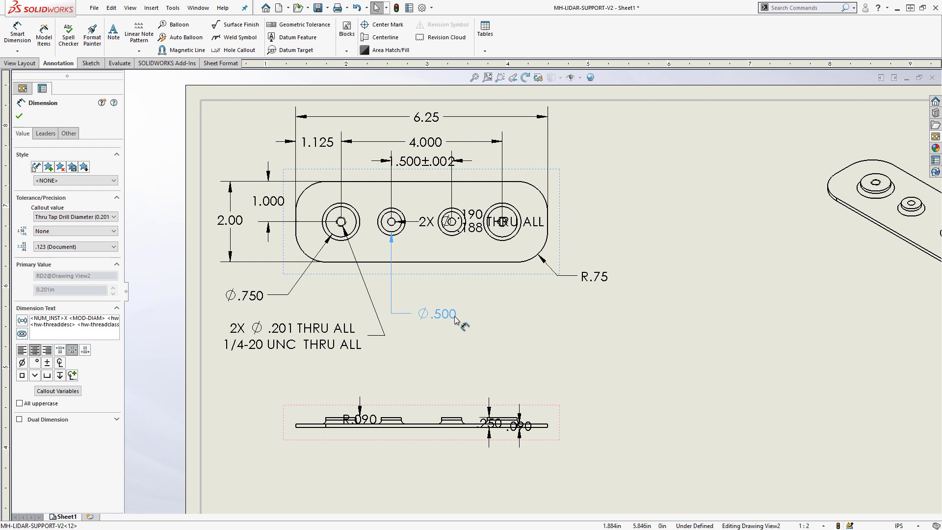
{"action": "left_click_drag", "start_coordinate": [458, 223], "coordinate": [493, 322]}
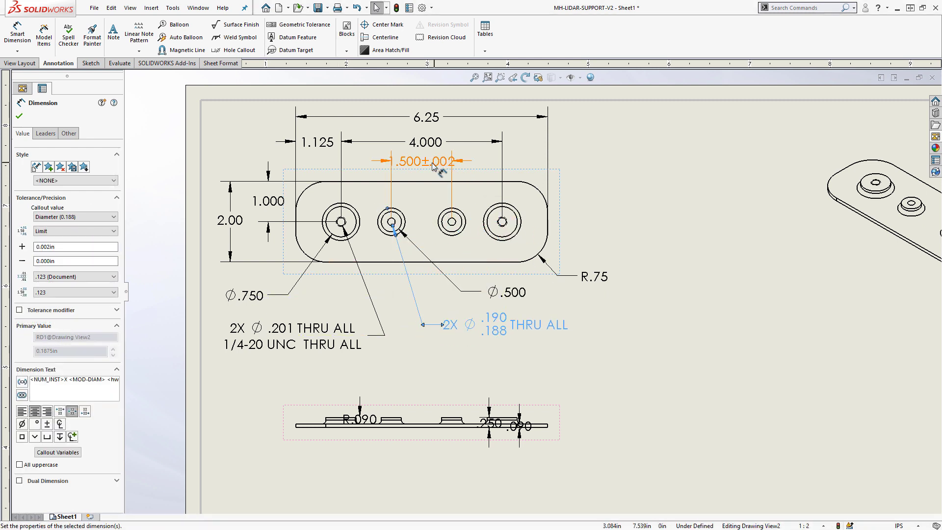
{"action": "left_click_drag", "start_coordinate": [621, 165], "coordinate": [630, 163]}
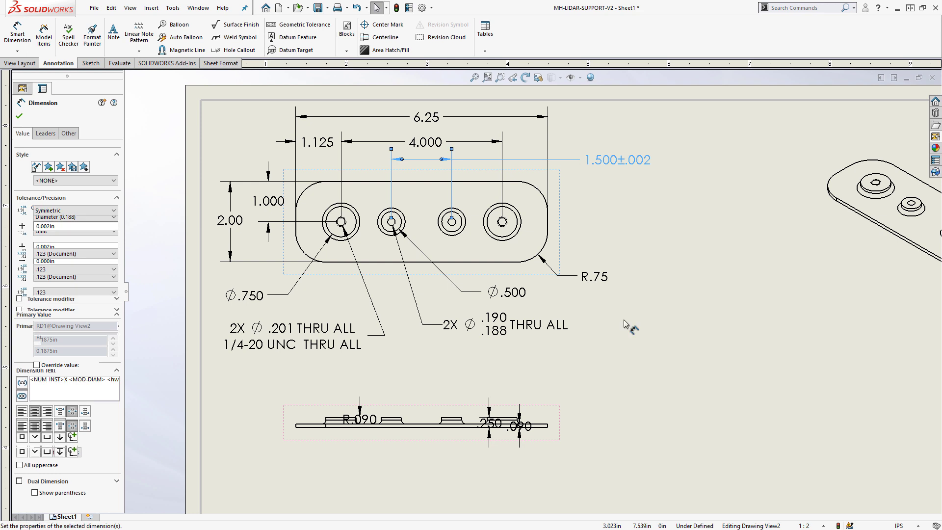
Reposition the .250, .090 and R.090 dimensions around the edge view and fit the sheet
{"action": "left_click", "coordinate": [495, 425]}
{"action": "left_click_drag", "start_coordinate": [551, 427], "coordinate": [540, 430]}
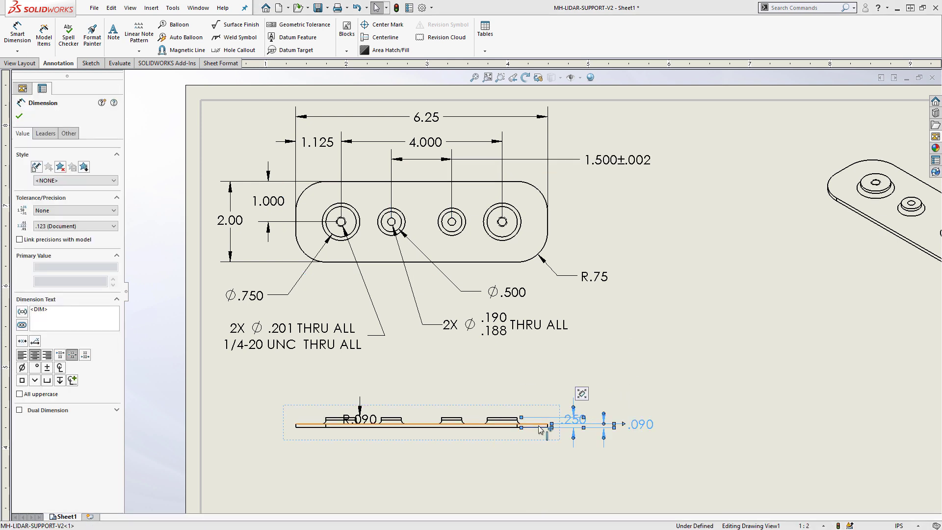
{"action": "left_click", "coordinate": [628, 465]}
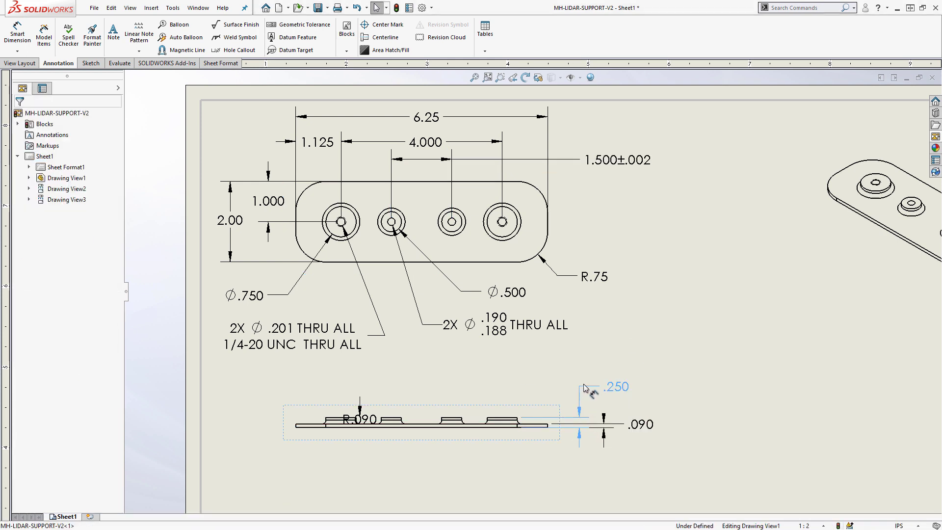
{"action": "left_click", "coordinate": [365, 422]}
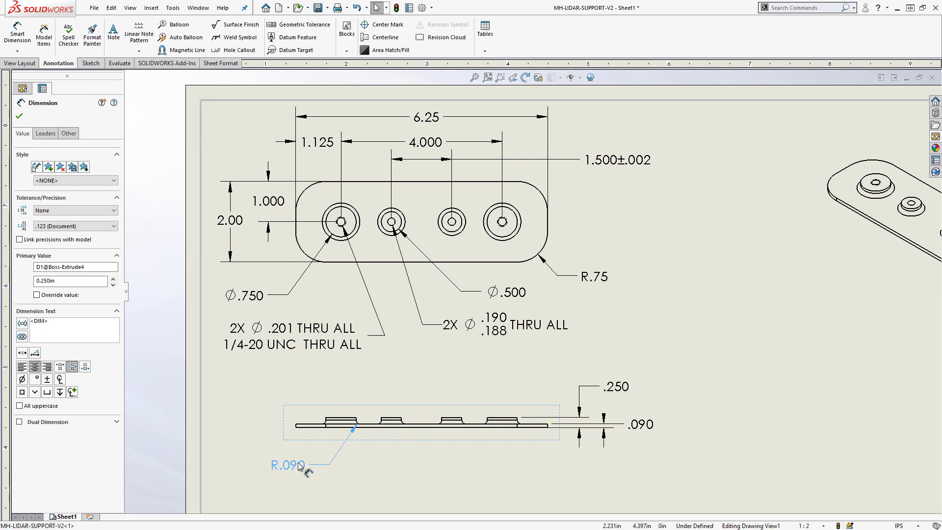
{"action": "key", "text": "f"}
{"action": "key", "text": "Escape"}
{"action": "key", "text": "ctrl+Tab"}
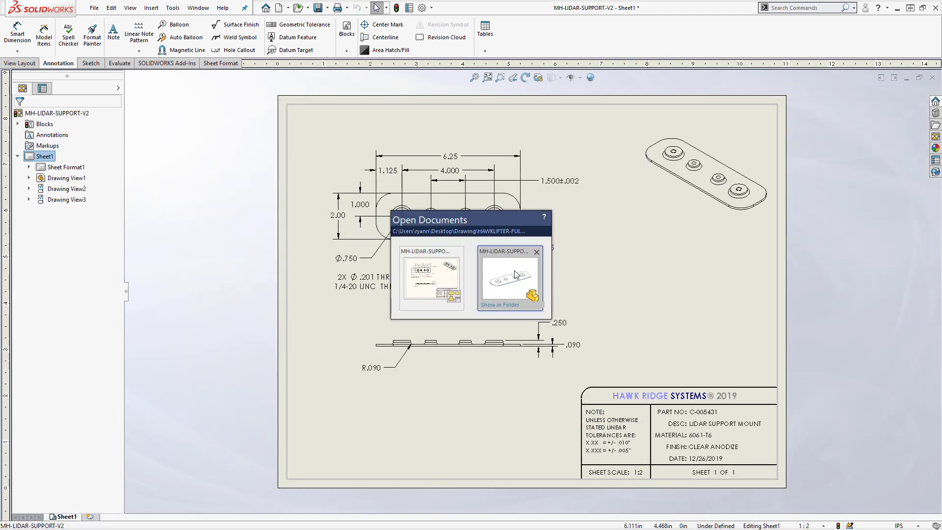
Stretch the support plate's length to 8.00 with the Instant3D handle on its top face
{"action": "left_click", "coordinate": [515, 275]}
{"action": "left_click", "coordinate": [479, 280]}
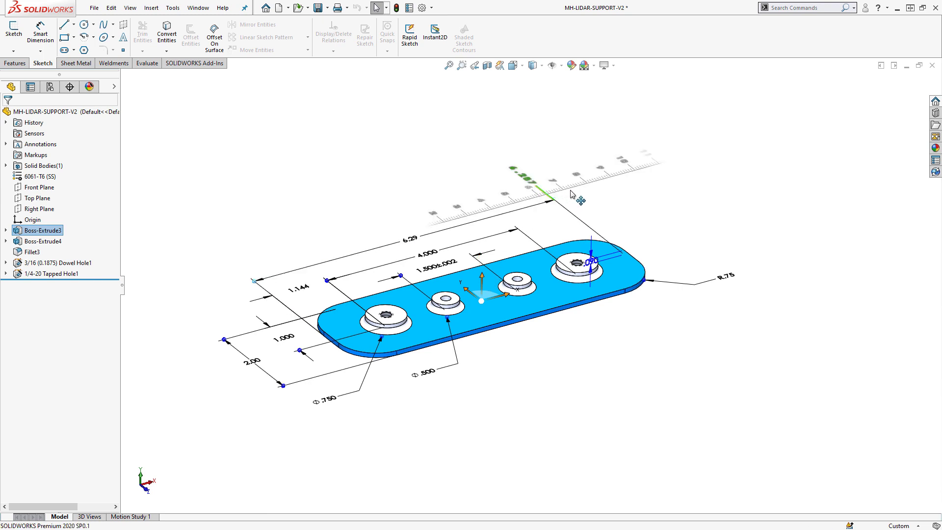
{"action": "left_click_drag", "start_coordinate": [584, 182], "coordinate": [585, 182]}
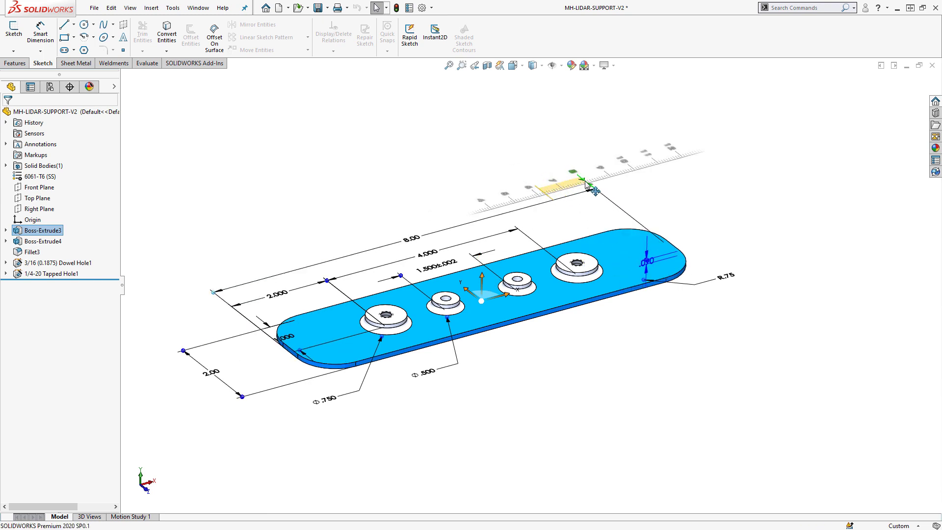
{"action": "left_click", "coordinate": [537, 170]}
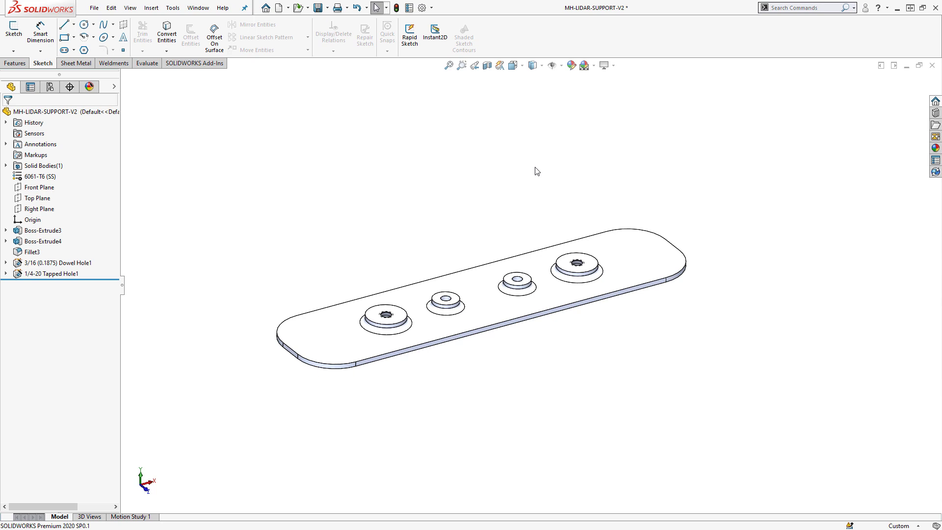
Return to the plate's drawing and check the updated 1.000 edge-distance dimension
{"action": "key", "text": "ctrl+Tab"}
{"action": "left_click", "coordinate": [502, 274]}
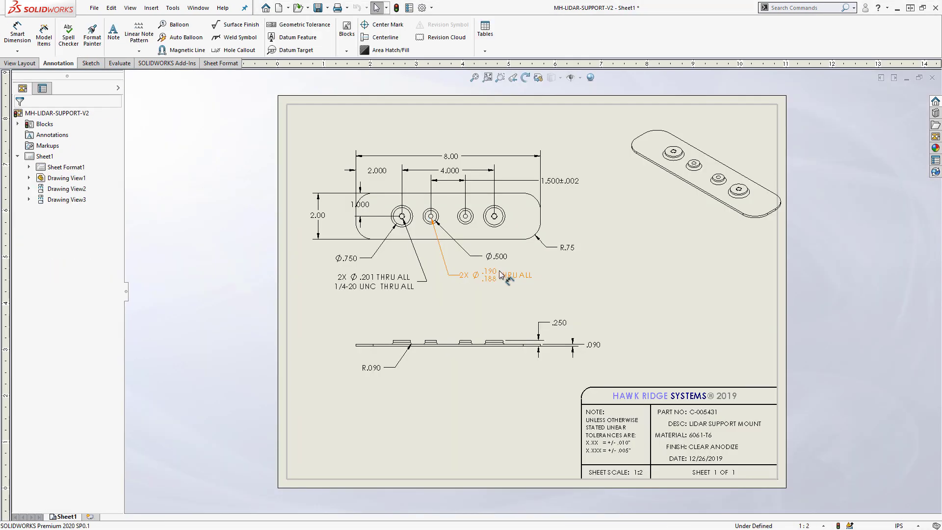
{"action": "scroll", "coordinate": [481, 182], "scroll_direction": "down", "scroll_amount": 3}
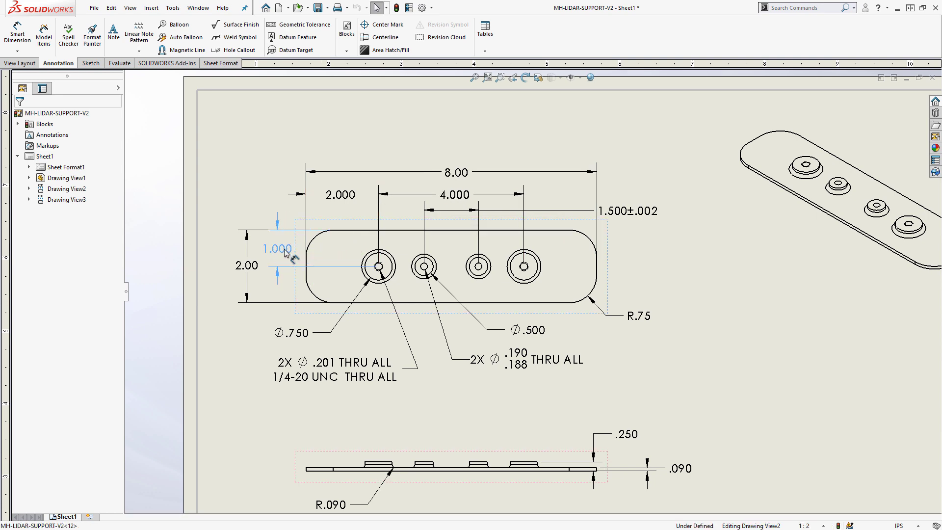
{"action": "left_click", "coordinate": [778, 363]}
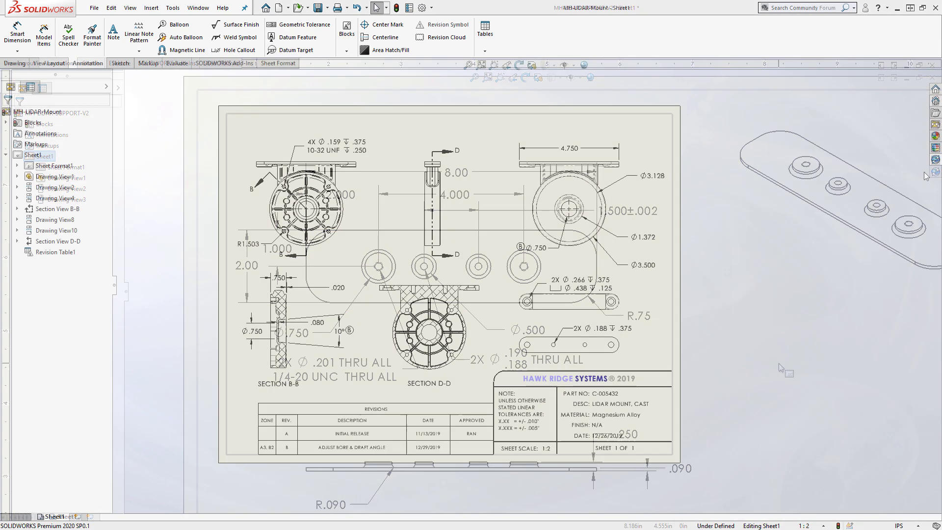
Locate MH-LIDAR-Mount.SLDDRW in the vault, preview its Ø3.128 view, and show its History
{"action": "left_click", "coordinate": [888, 80]}
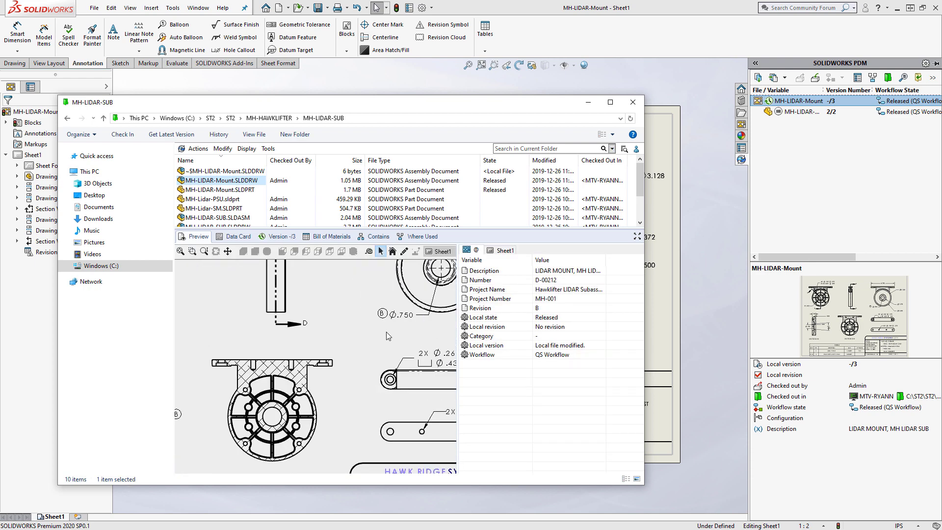
{"action": "left_click_drag", "start_coordinate": [387, 331], "coordinate": [269, 435]}
{"action": "right_click", "coordinate": [253, 184]}
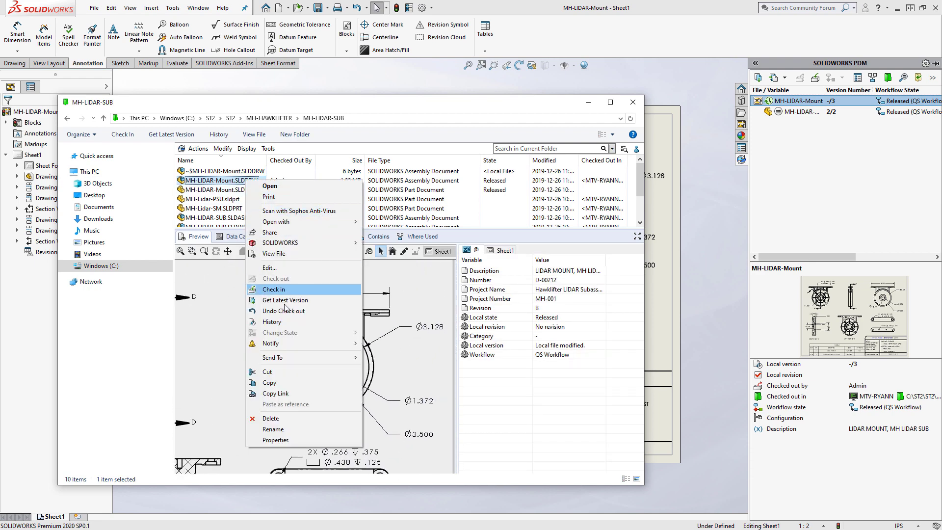
{"action": "left_click", "coordinate": [286, 324]}
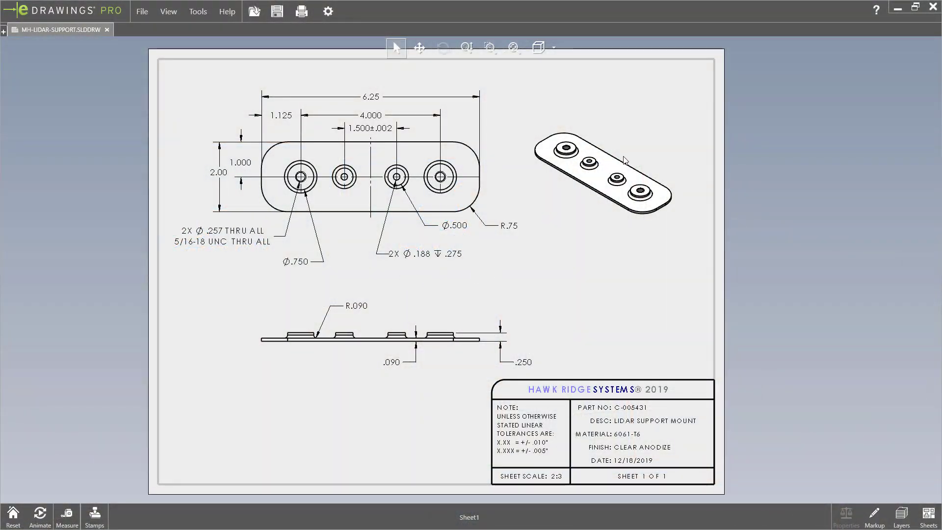
Turn the plate's isometric view into a rotatable 3D model, tilt it, and measure to the last boss
{"action": "scroll", "coordinate": [621, 157], "scroll_direction": "up", "scroll_amount": 5}
{"action": "left_click", "coordinate": [494, 191]}
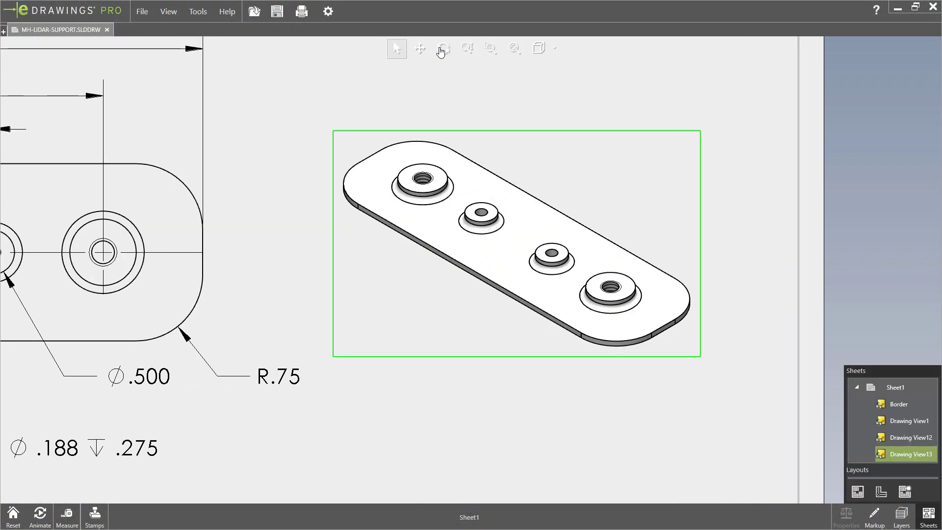
{"action": "left_click", "coordinate": [442, 49]}
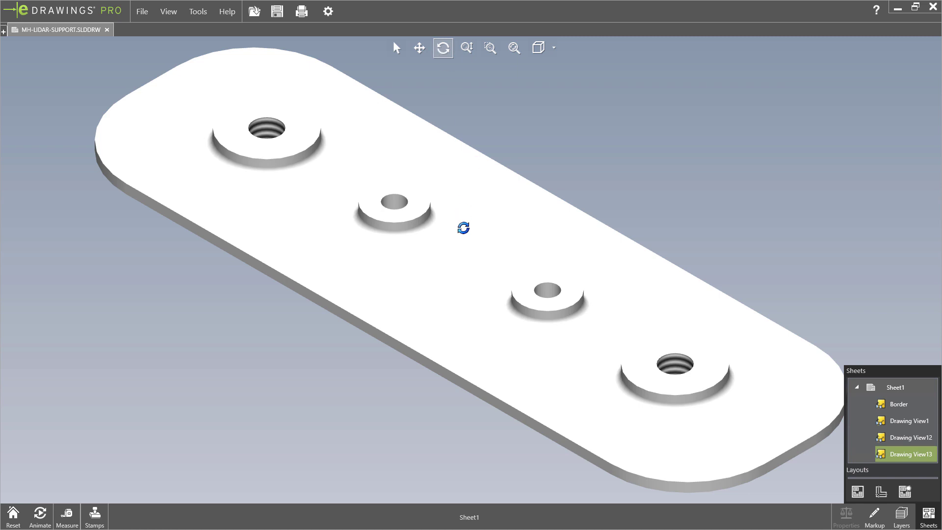
{"action": "mouse_move", "coordinate": [463, 224]}
{"action": "left_mouse_down"}
{"action": "mouse_move", "coordinate": [464, 186]}
{"action": "mouse_move", "coordinate": [462, 210]}
{"action": "left_mouse_up"}
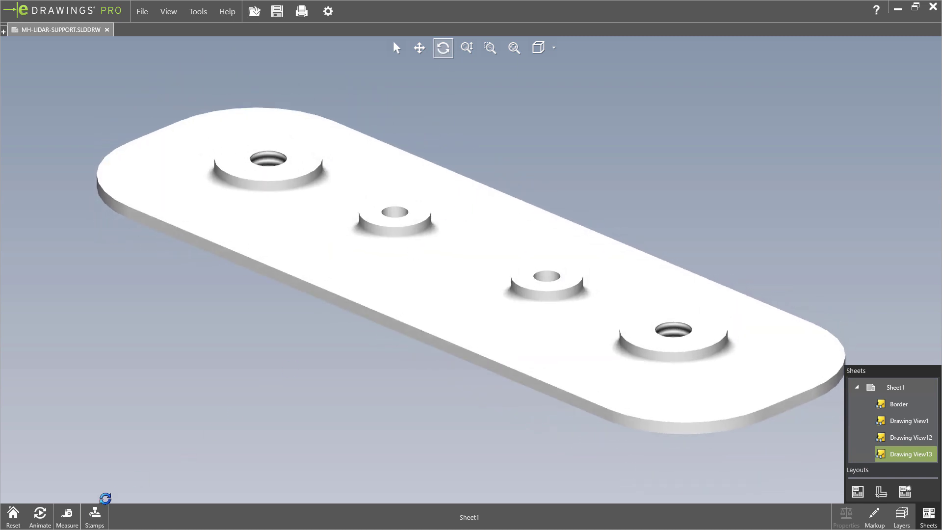
{"action": "left_click", "coordinate": [64, 513]}
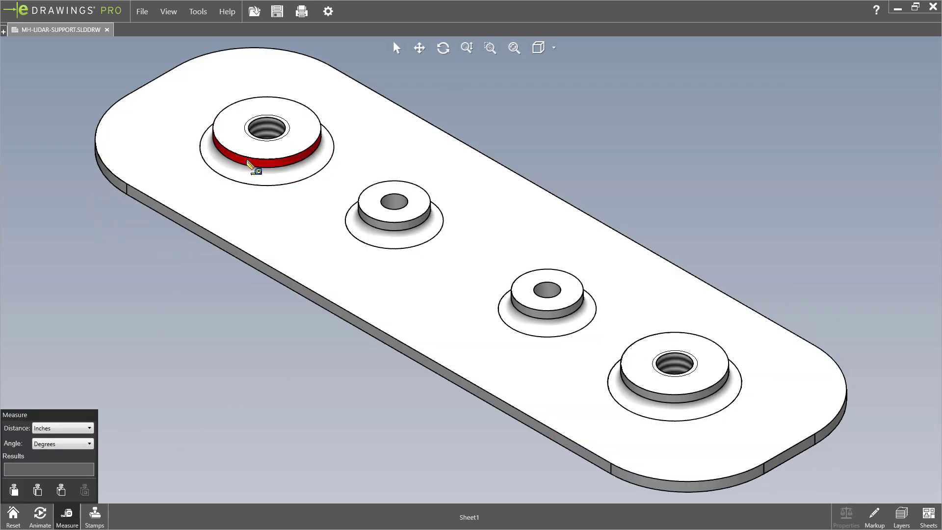
{"action": "left_click", "coordinate": [248, 163]}
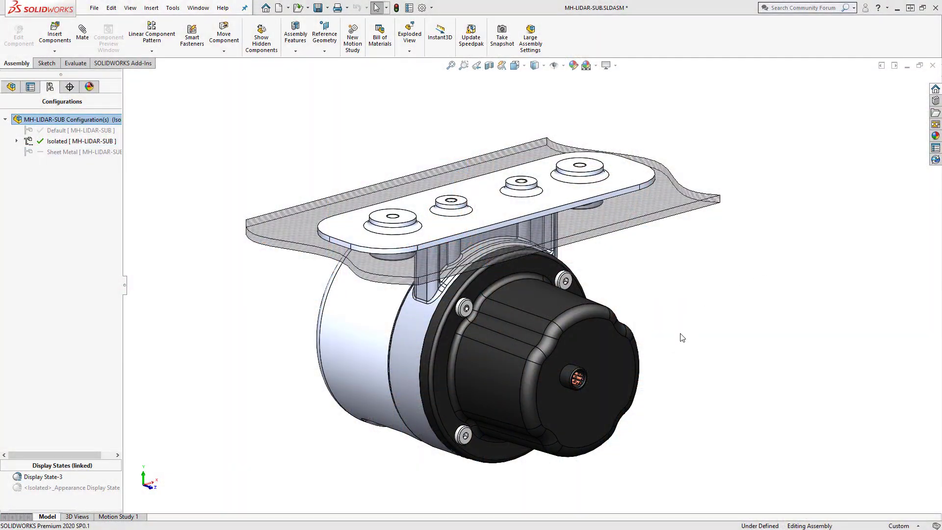
Add explode steps moving the four screws along Z and pulling MH-Lidar-PSU out from the housing
{"action": "mouse_move", "coordinate": [681, 337]}
{"action": "middle_mouse_down"}
{"action": "mouse_move", "coordinate": [700, 275]}
{"action": "mouse_move", "coordinate": [672, 347]}
{"action": "middle_mouse_up"}
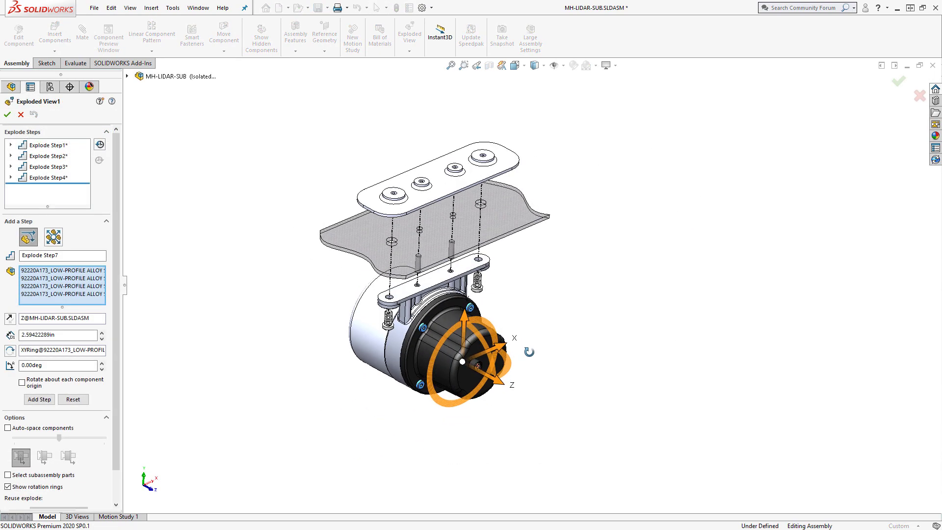
{"action": "middle_click_drag", "start_coordinate": [529, 351], "coordinate": [505, 388]}
{"action": "left_click_drag", "start_coordinate": [505, 388], "coordinate": [606, 425]}
{"action": "left_click", "coordinate": [479, 342]}
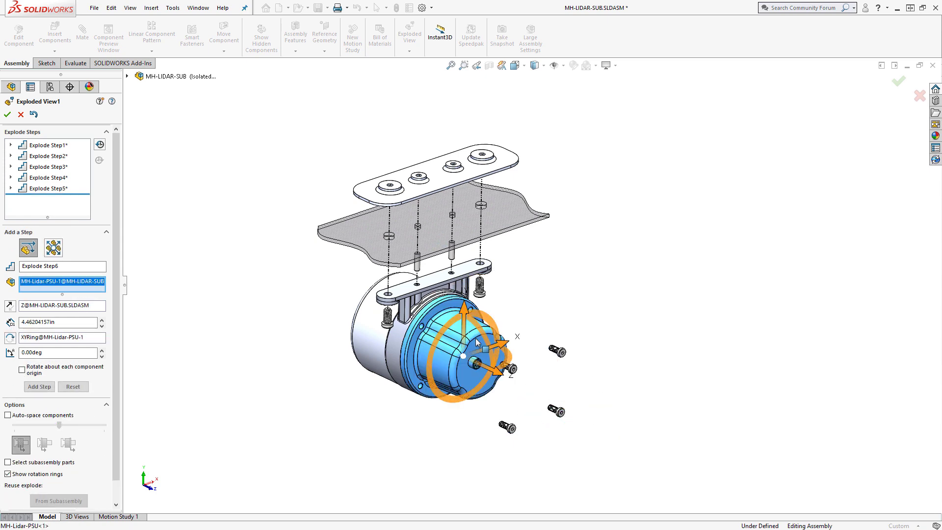
{"action": "left_click_drag", "start_coordinate": [500, 372], "coordinate": [539, 392]}
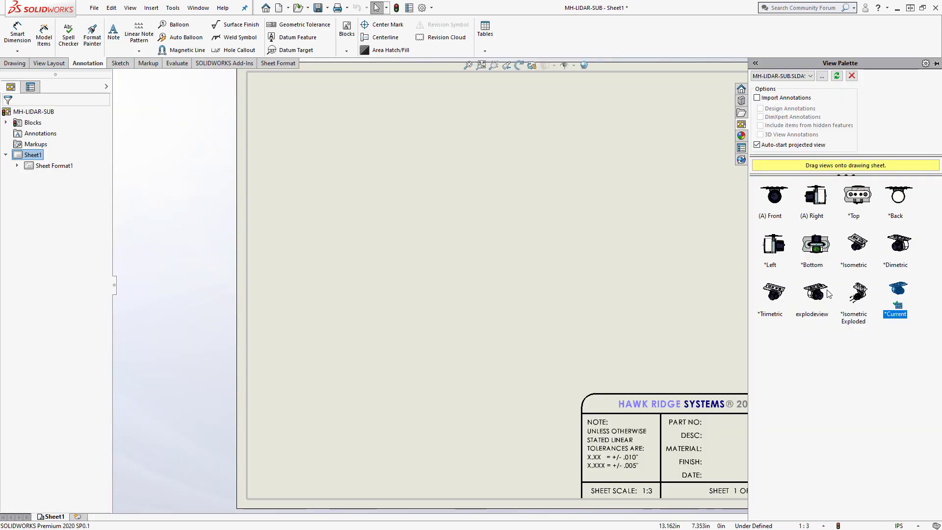
Place the *Current view in its exploded state lower on the sheet and auto-balloon it
{"action": "left_click_drag", "start_coordinate": [398, 239], "coordinate": [390, 234]}
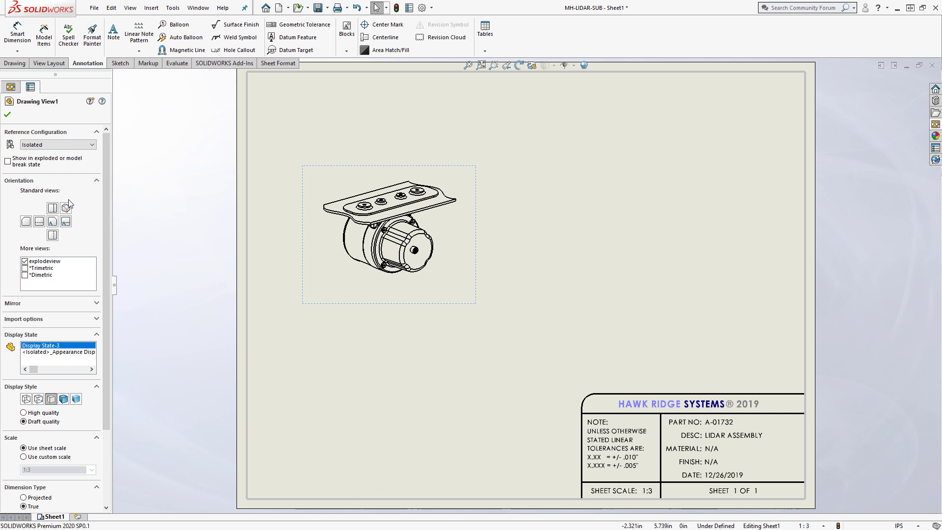
{"action": "left_click", "coordinate": [7, 161]}
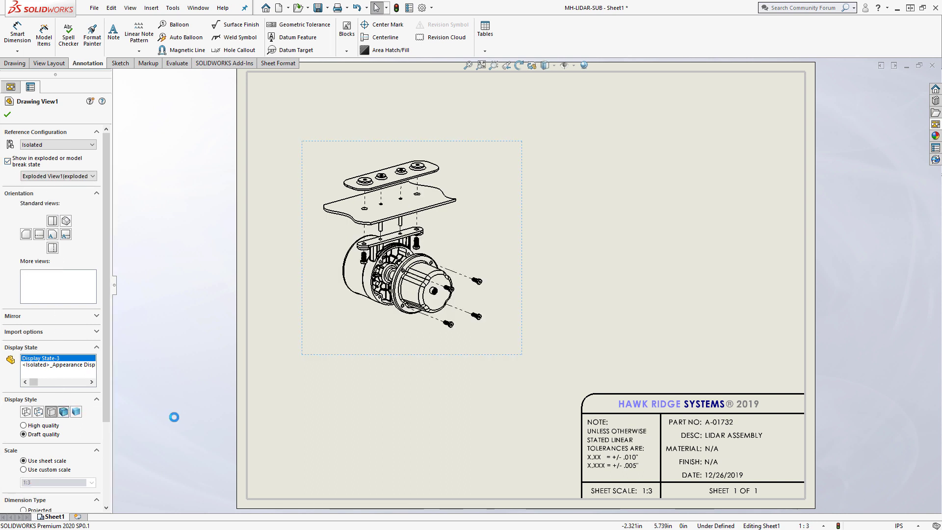
{"action": "left_click_drag", "start_coordinate": [398, 378], "coordinate": [395, 478]}
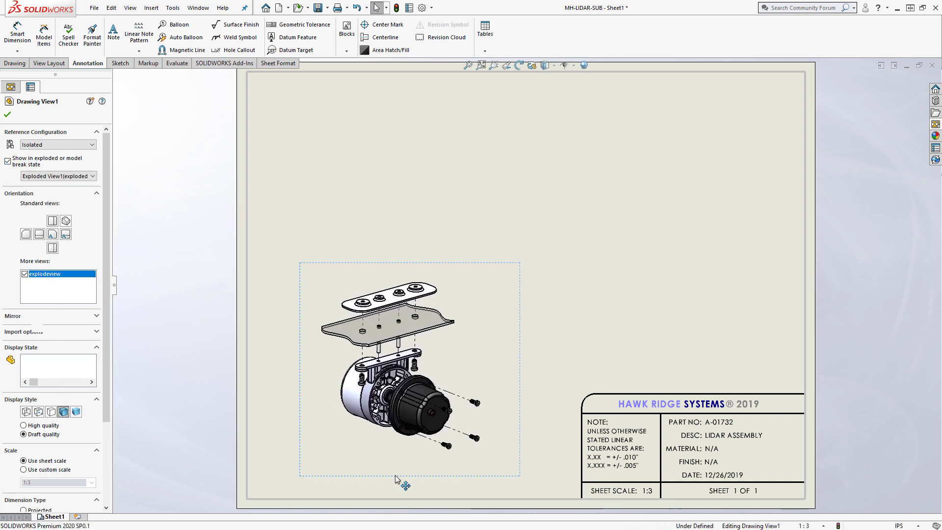
{"action": "left_click", "coordinate": [191, 42]}
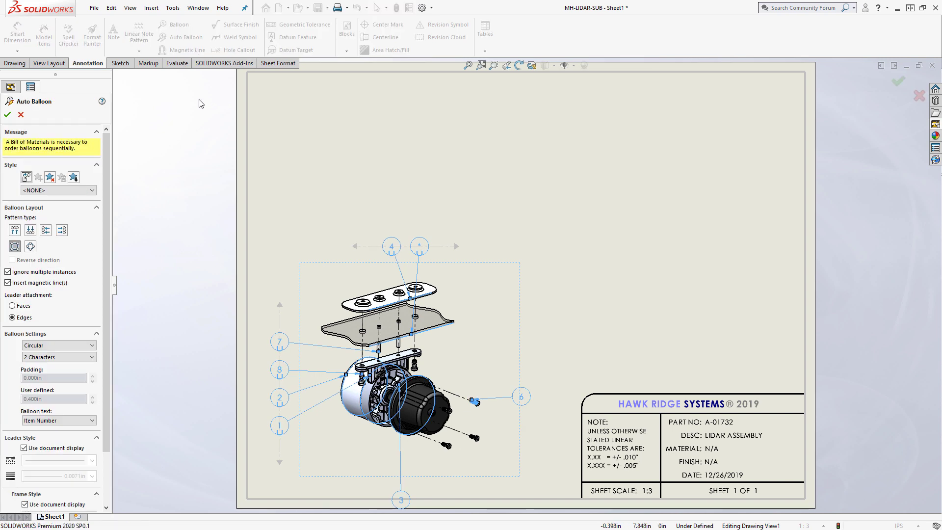
{"action": "left_click", "coordinate": [8, 114]}
Insert a bill of materials table with the default options
{"action": "left_click", "coordinate": [486, 51]}
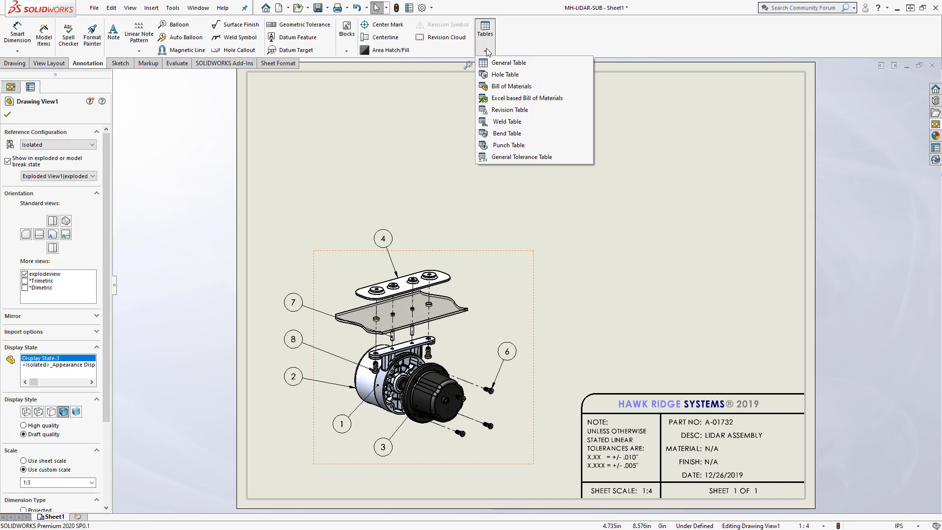
{"action": "left_click", "coordinate": [493, 87]}
{"action": "key", "text": "Return"}
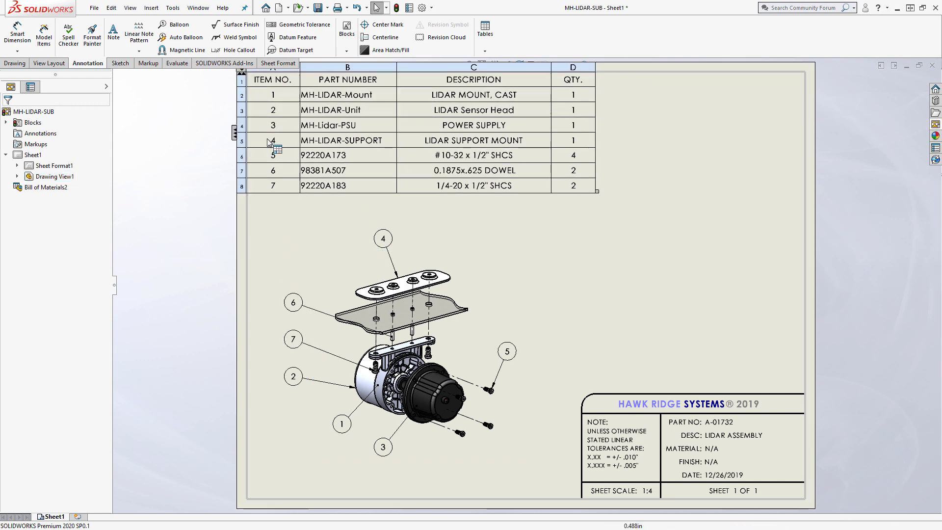
{"action": "scroll", "coordinate": [269, 142], "scroll_direction": "up", "scroll_amount": 2}
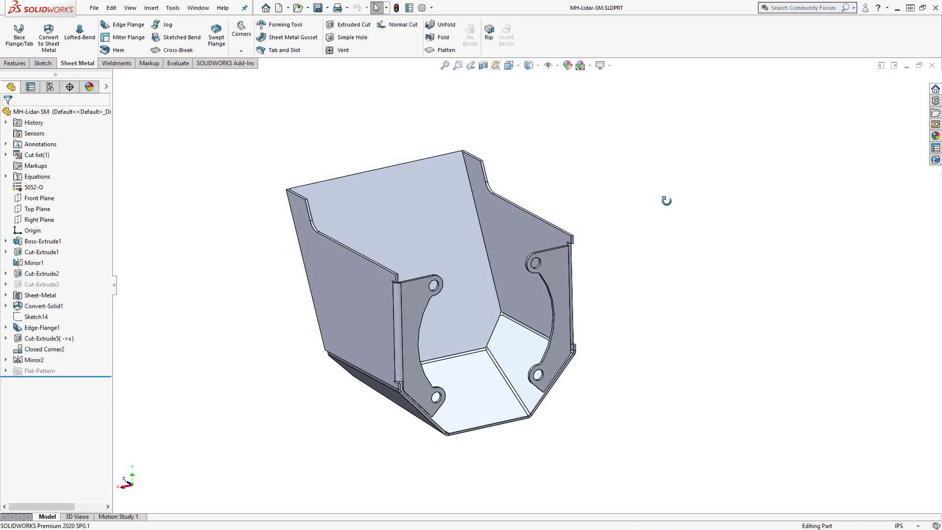
{"action": "mouse_move", "coordinate": [665, 201]}
{"action": "middle_mouse_down"}
{"action": "mouse_move", "coordinate": [675, 177]}
{"action": "mouse_move", "coordinate": [664, 178]}
{"action": "mouse_move", "coordinate": [661, 207]}
{"action": "middle_mouse_up"}
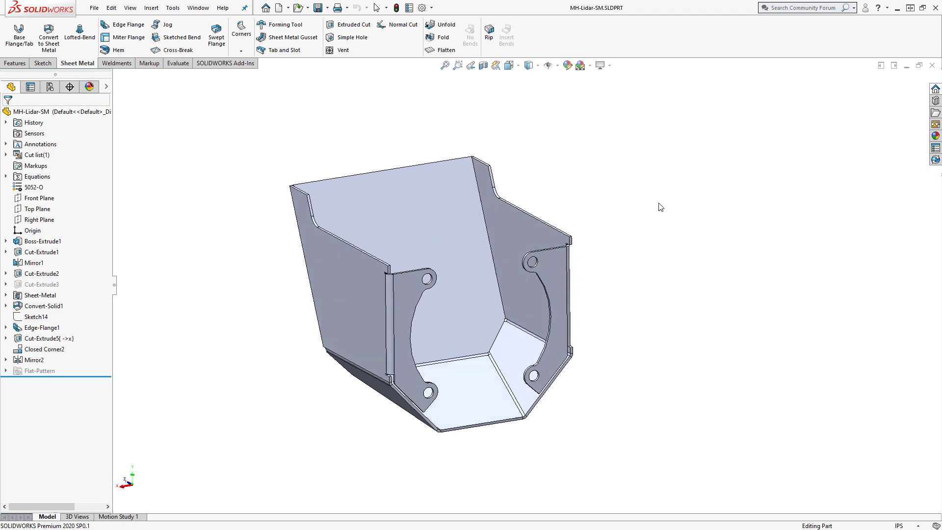
Flatten the shroud, then place the weldment cut list at the top of the bench frame sheet
{"action": "left_click", "coordinate": [446, 52]}
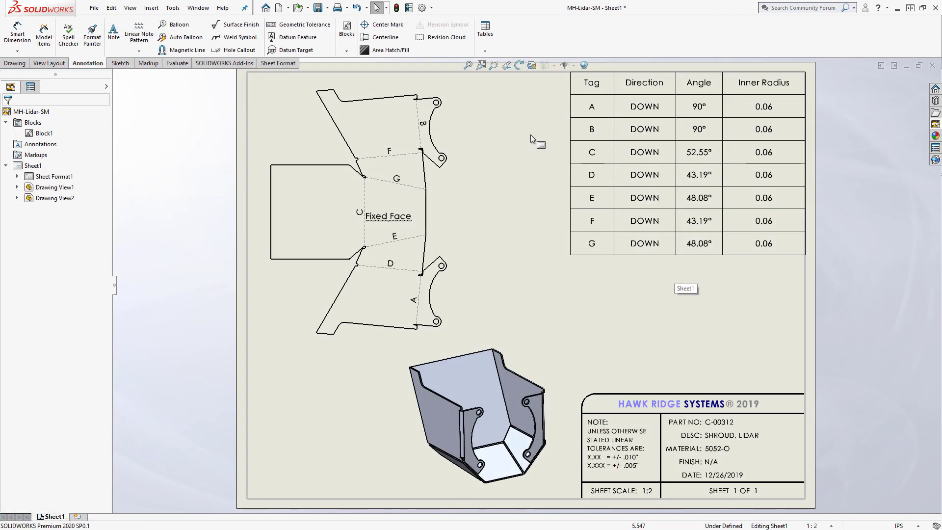
{"action": "scroll", "coordinate": [535, 134], "scroll_direction": "down", "scroll_amount": 3}
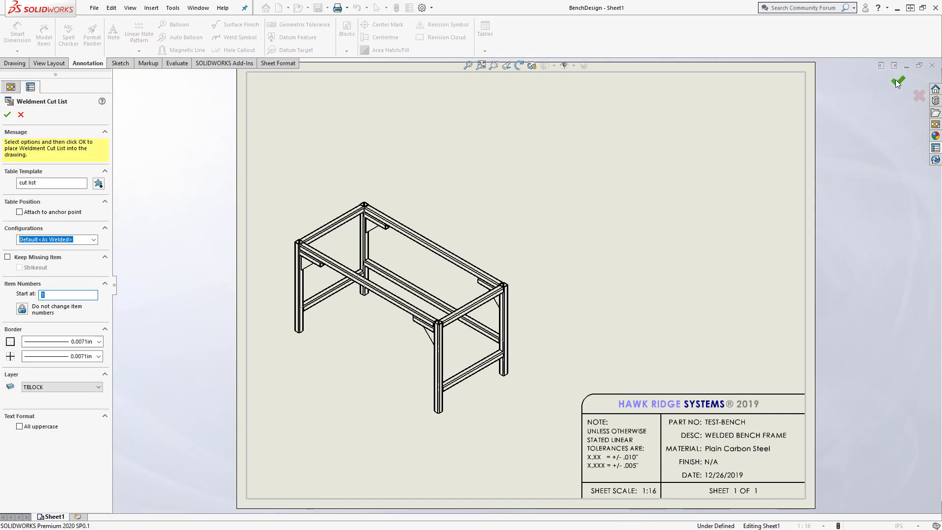
{"action": "left_click", "coordinate": [897, 80]}
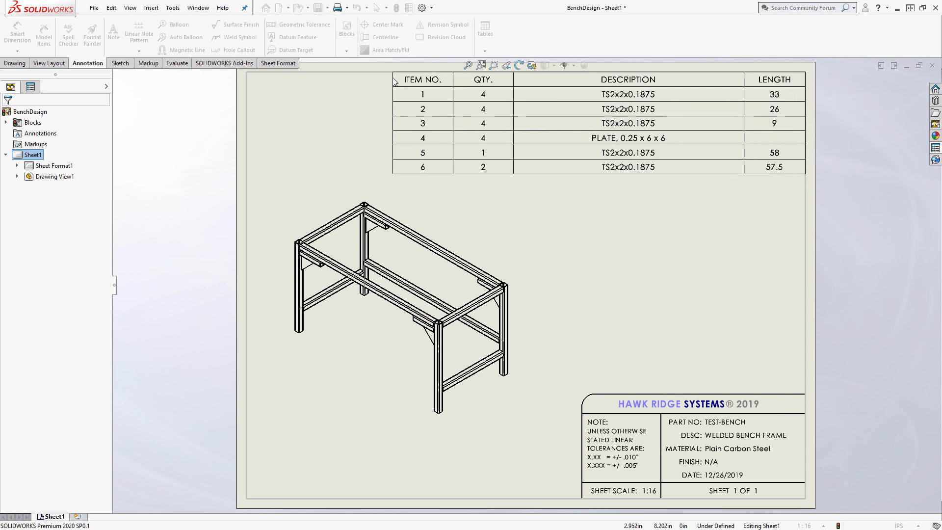
{"action": "left_click", "coordinate": [397, 81]}
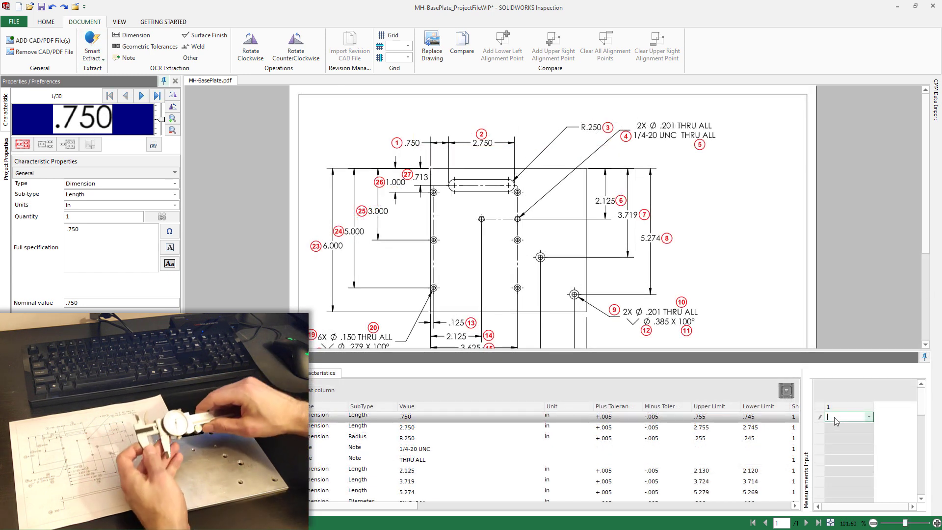
Enter the .750 and 2.75 measured values in the Measurements Input column
{"action": "key", "text": "Return"}
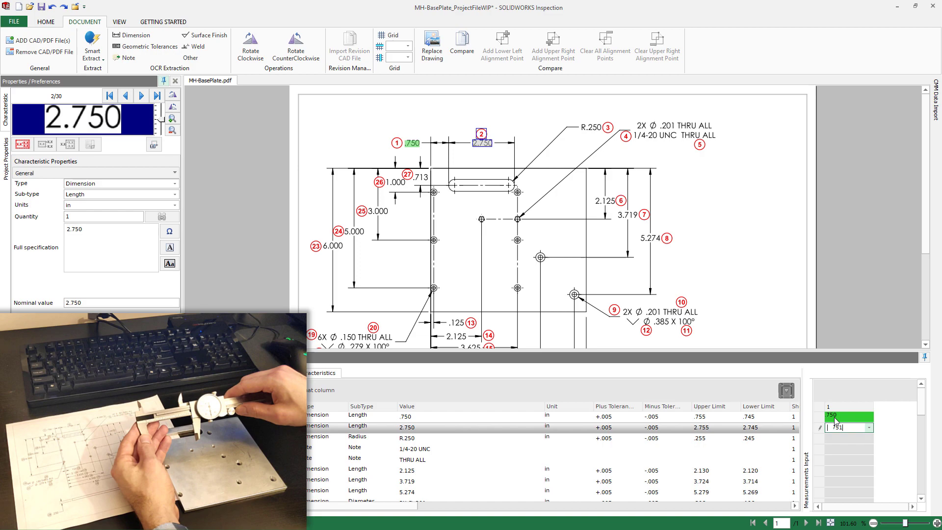
{"action": "type", "text": "2.75"}
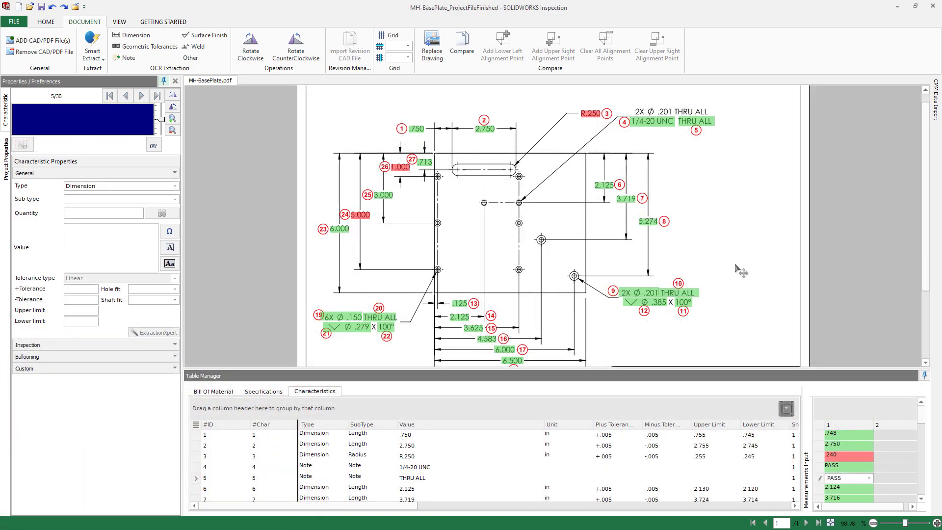
{"action": "scroll", "coordinate": [740, 271], "scroll_direction": "down", "scroll_amount": 5}
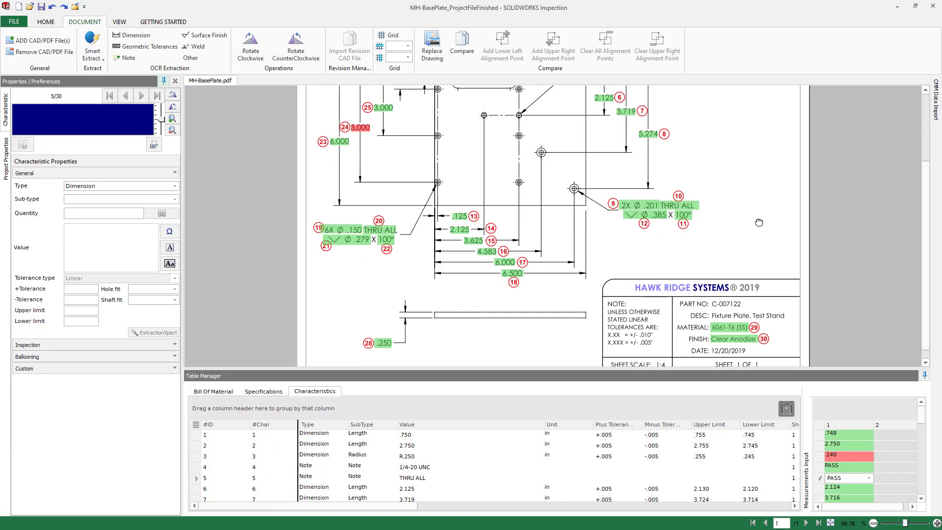